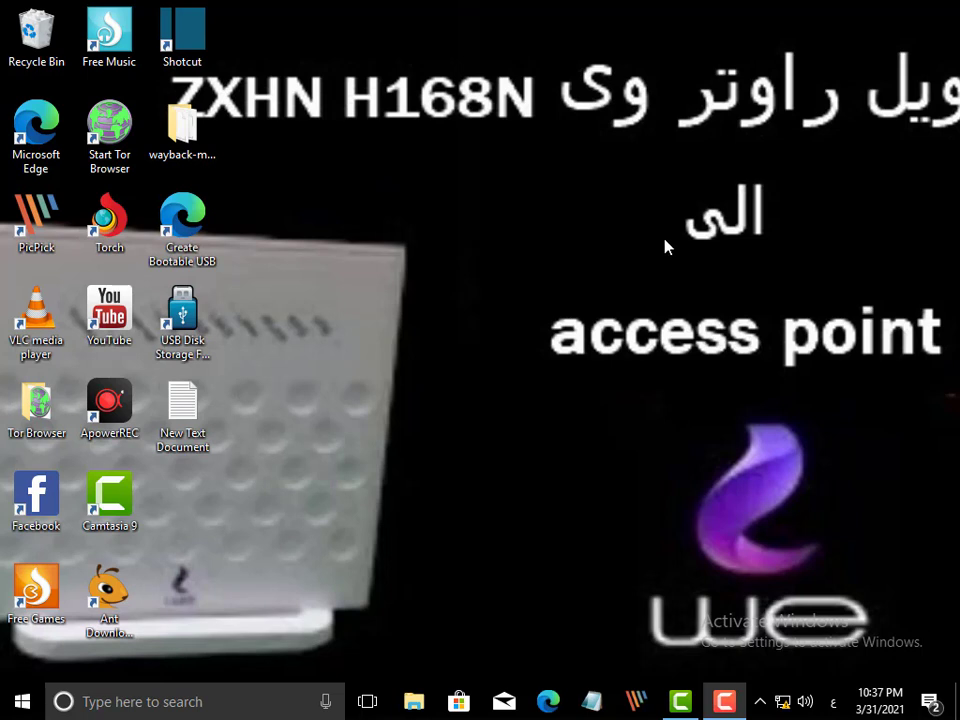
# Open Microsoft Edge and load the router's configuration page at 192.168.1.1.
pyautogui.click(550, 701)
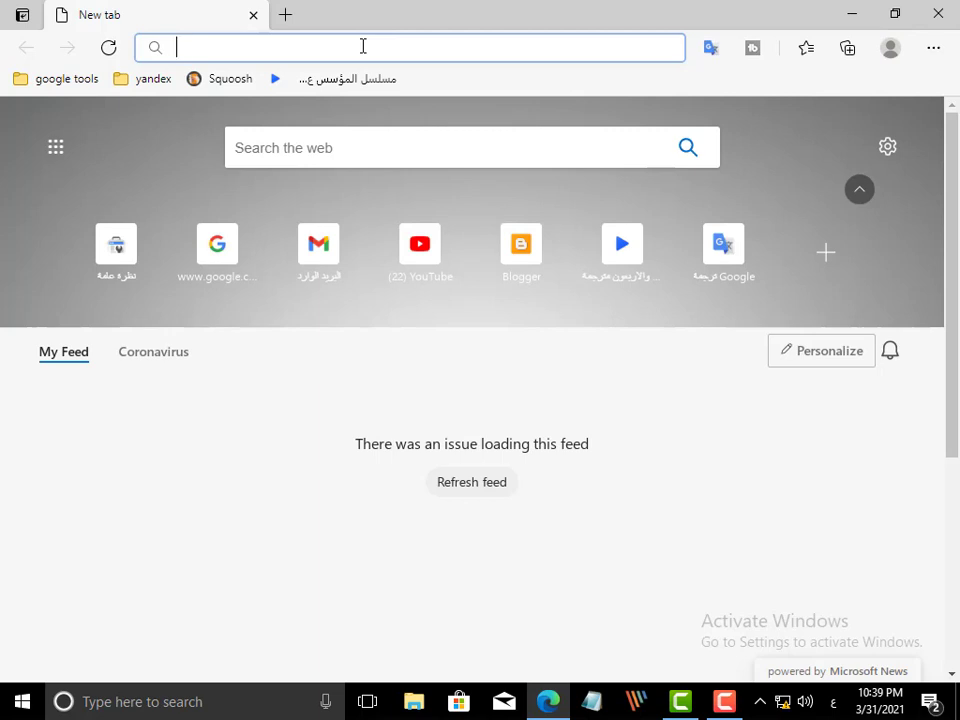
pyautogui.write('192.1')
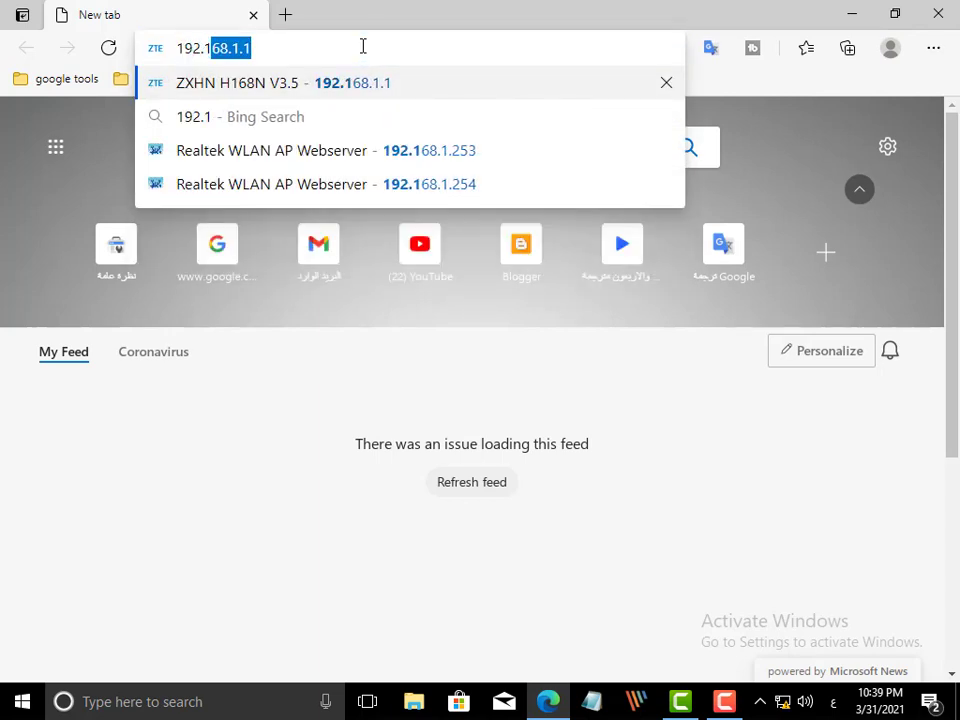
pyautogui.write('68.1.1')
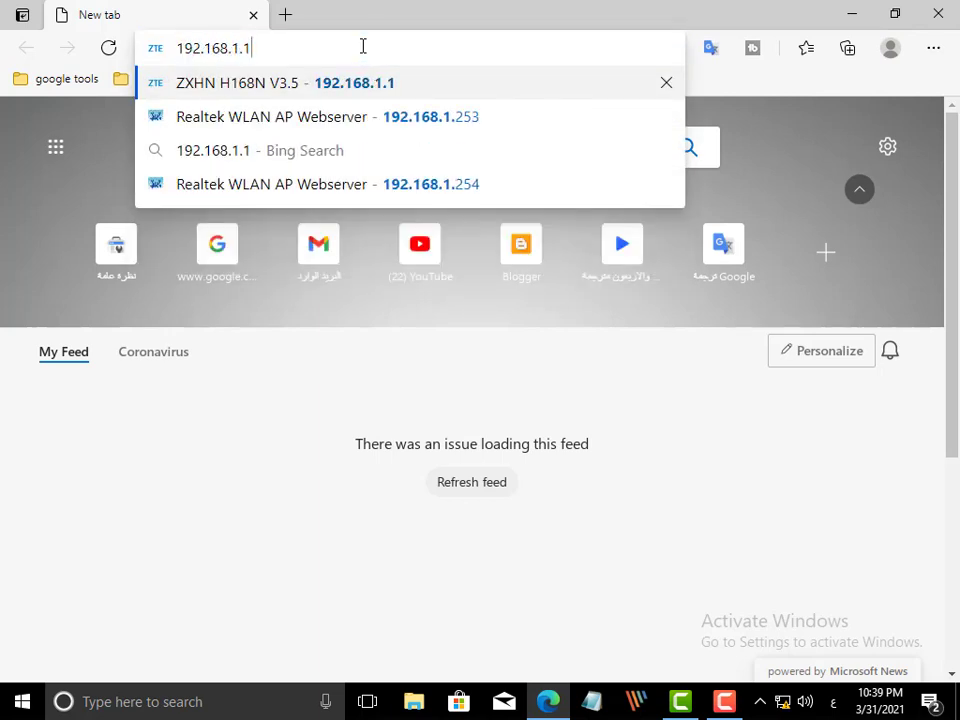
pyautogui.press('Return')
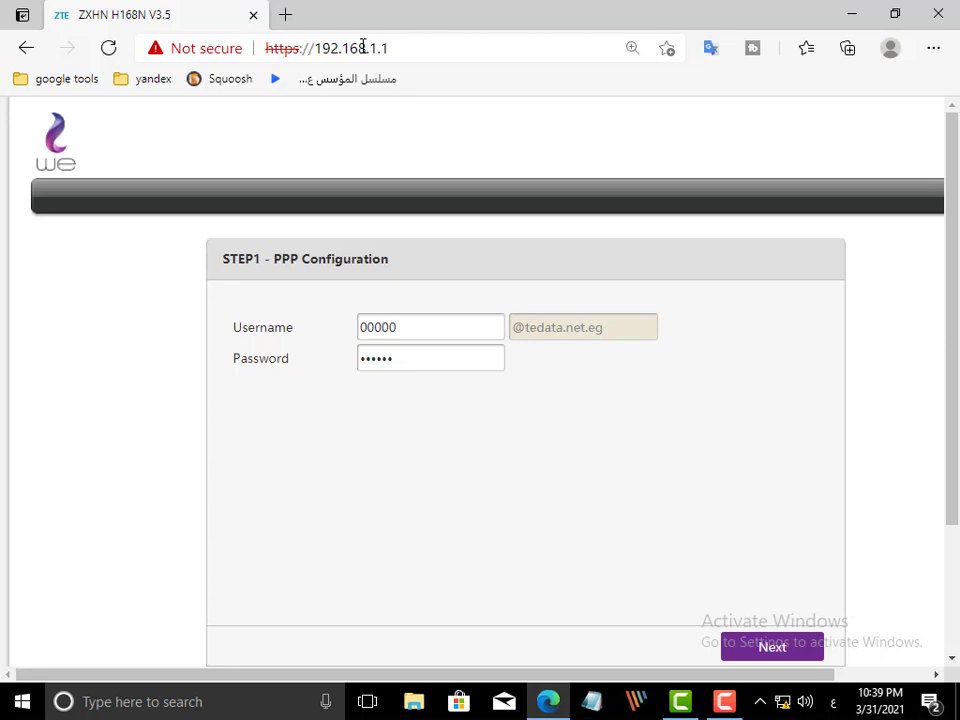
# Complete the router's setup wizard, keeping the preset PPP and WiFi configuration values.
pyautogui.scroll(-3, 414, 399)
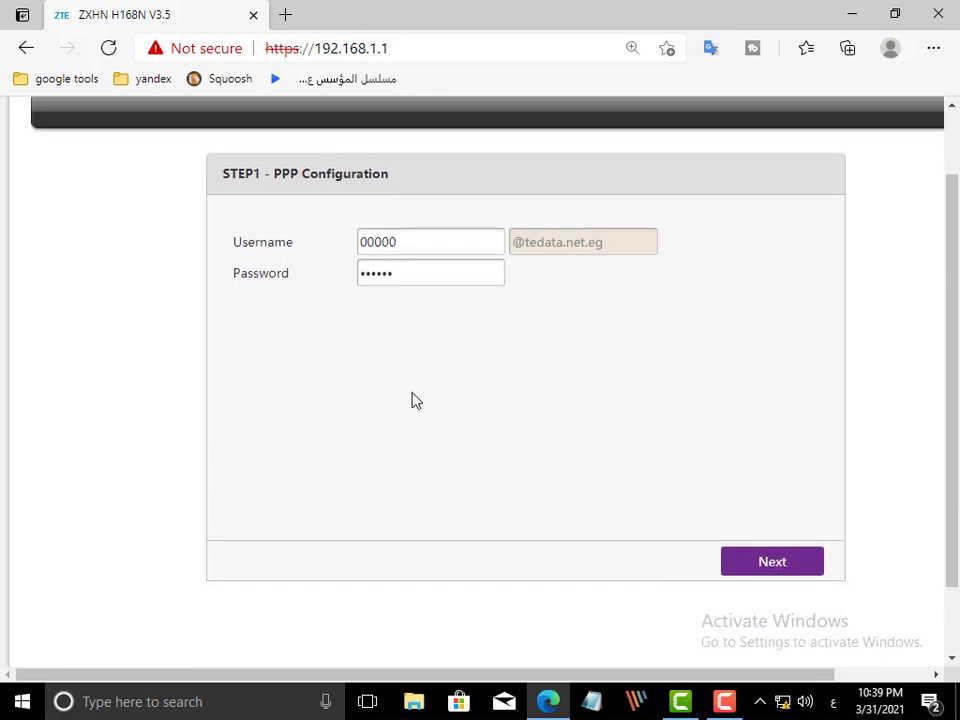
pyautogui.click(770, 494)
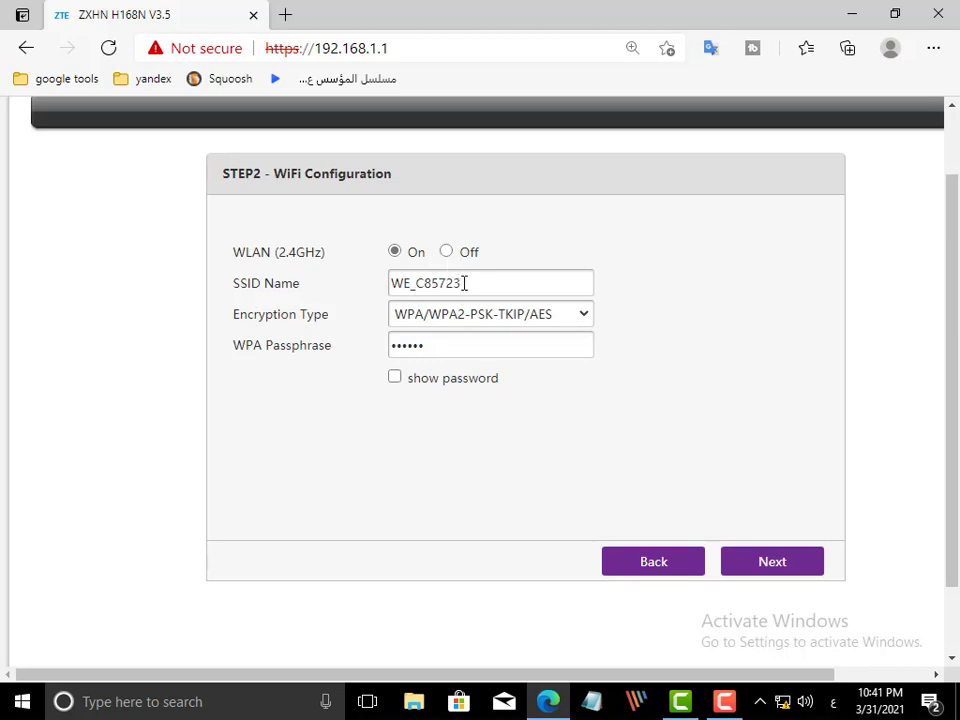
pyautogui.moveTo(464, 283); pyautogui.dragTo(389, 283)
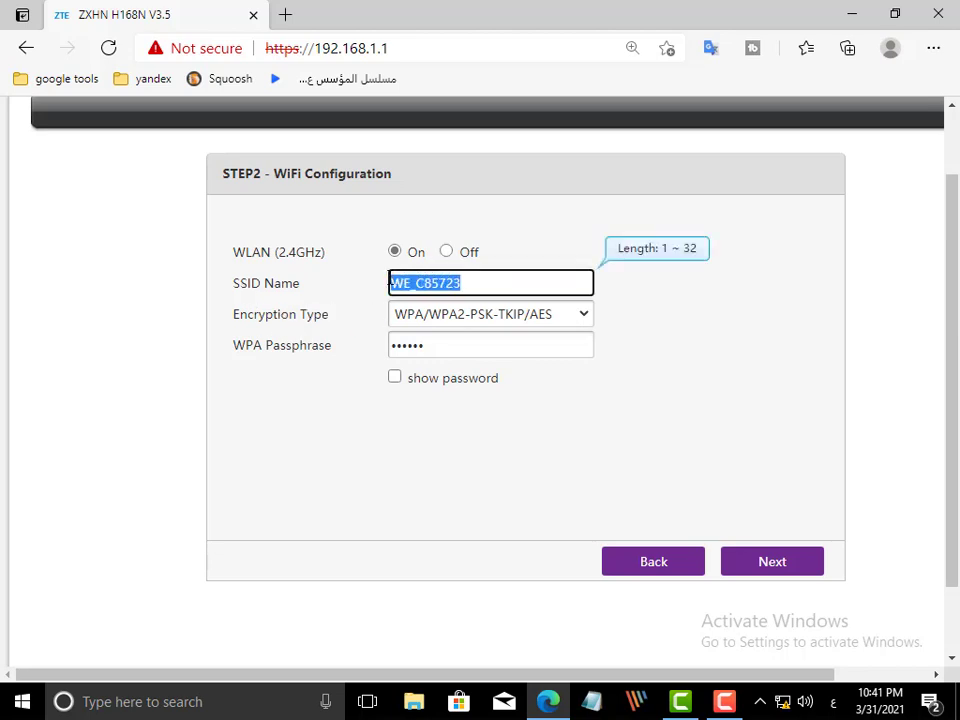
pyautogui.click(480, 283)
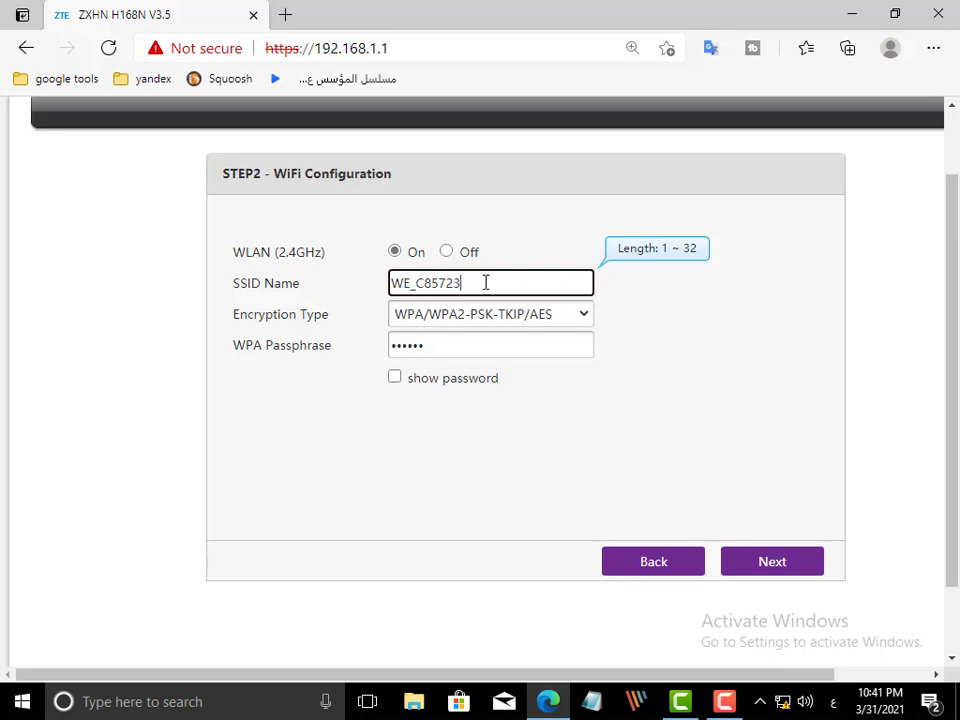
pyautogui.press('Tab')
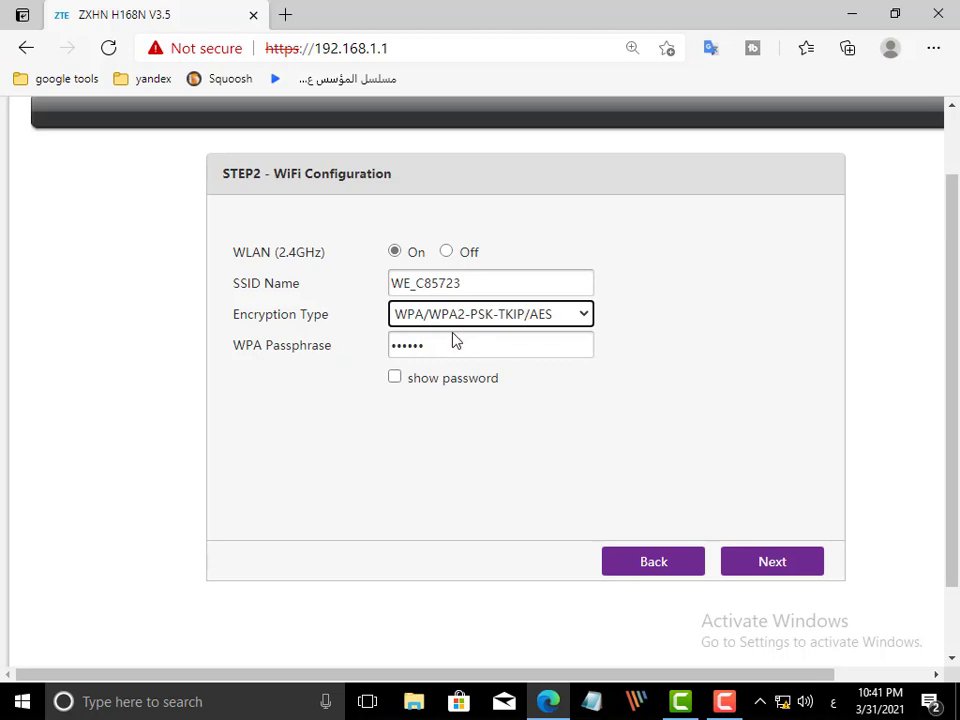
pyautogui.click(424, 355)
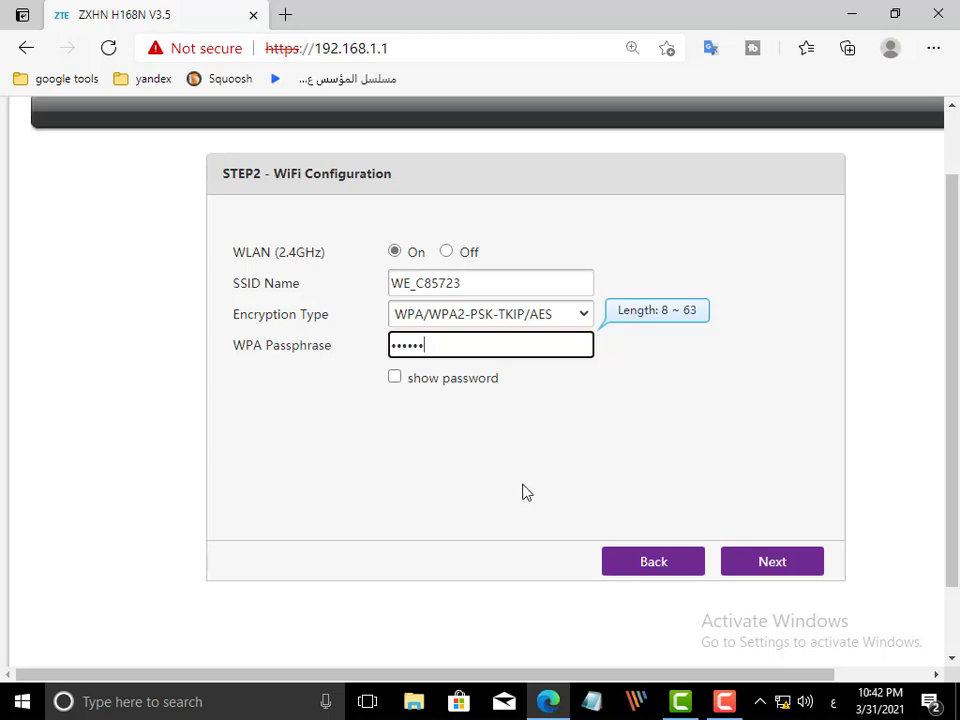
pyautogui.click(766, 578)
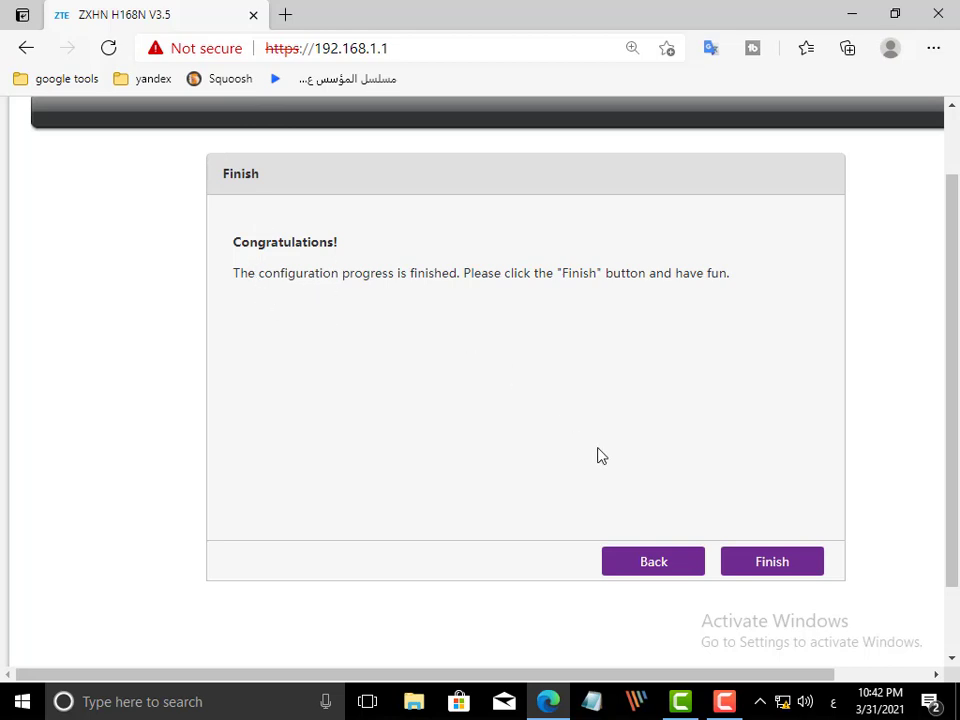
pyautogui.click(773, 563)
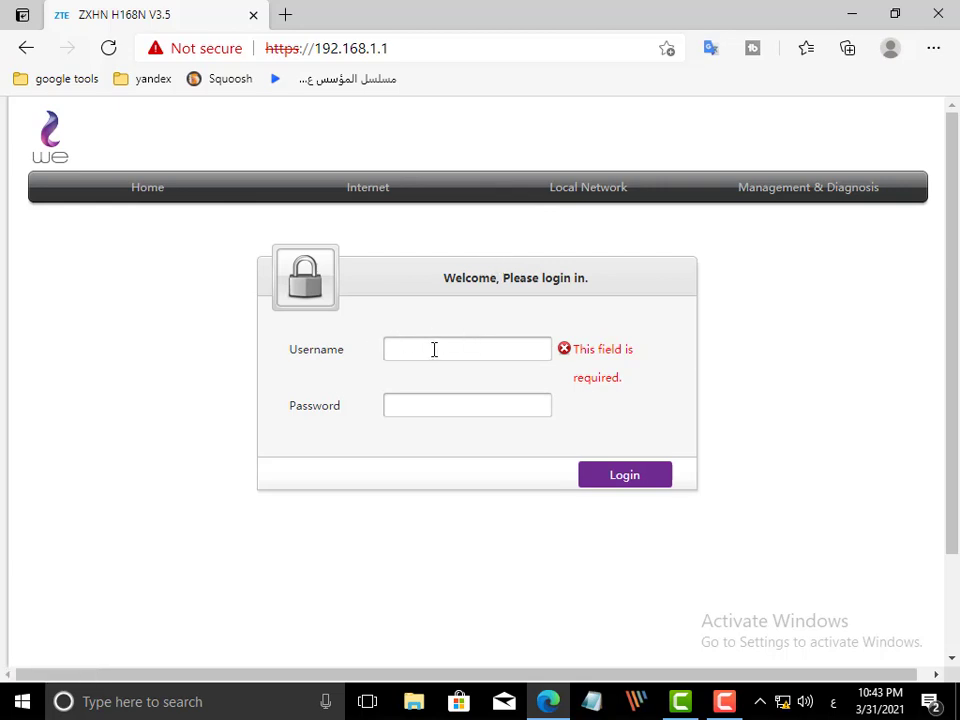
# Log in to the router with the username admin and the account password.
pyautogui.click(400, 355)
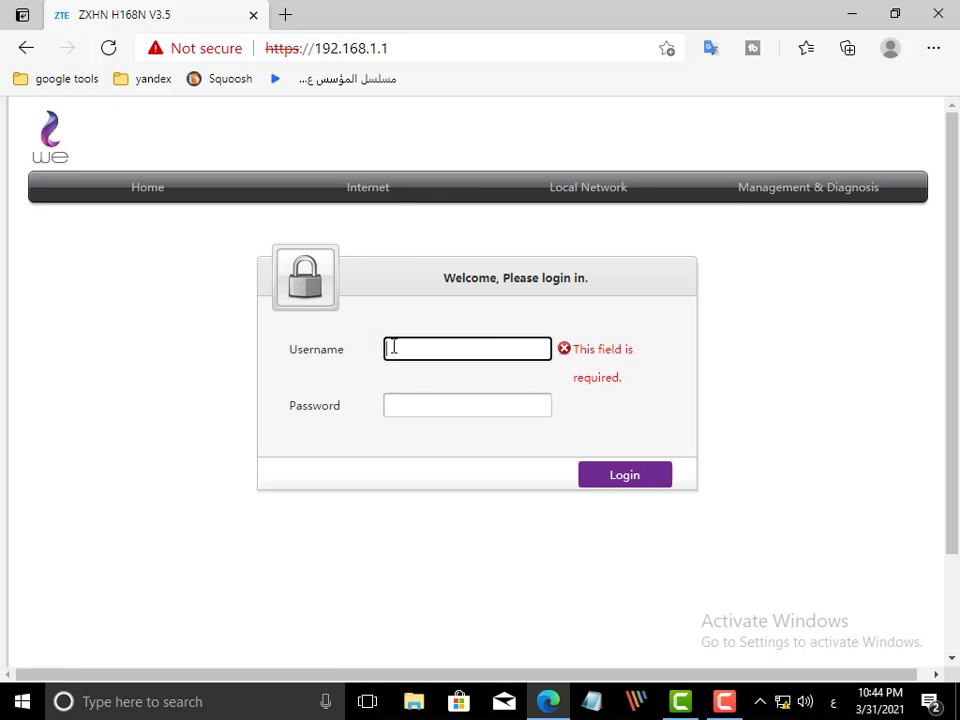
pyautogui.click(399, 406)
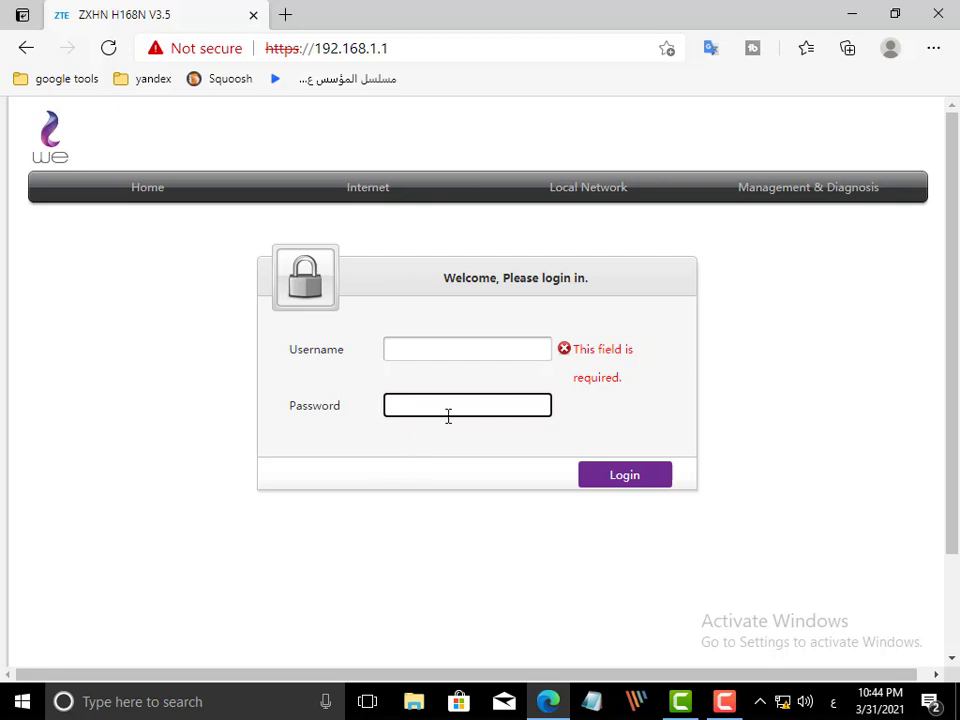
pyautogui.click(424, 346)
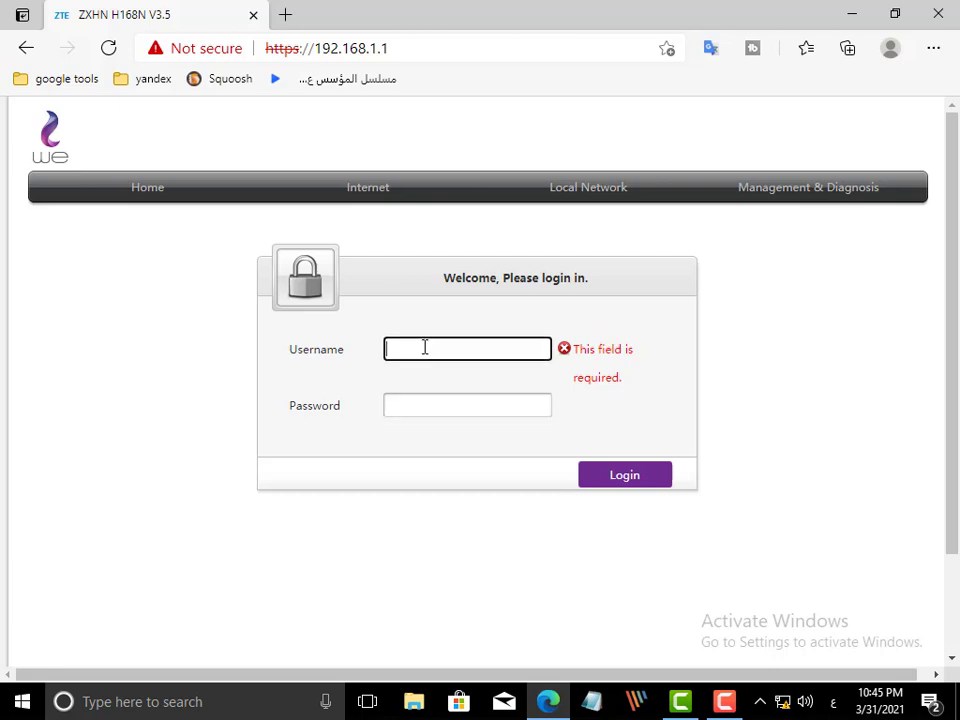
pyautogui.click(421, 407)
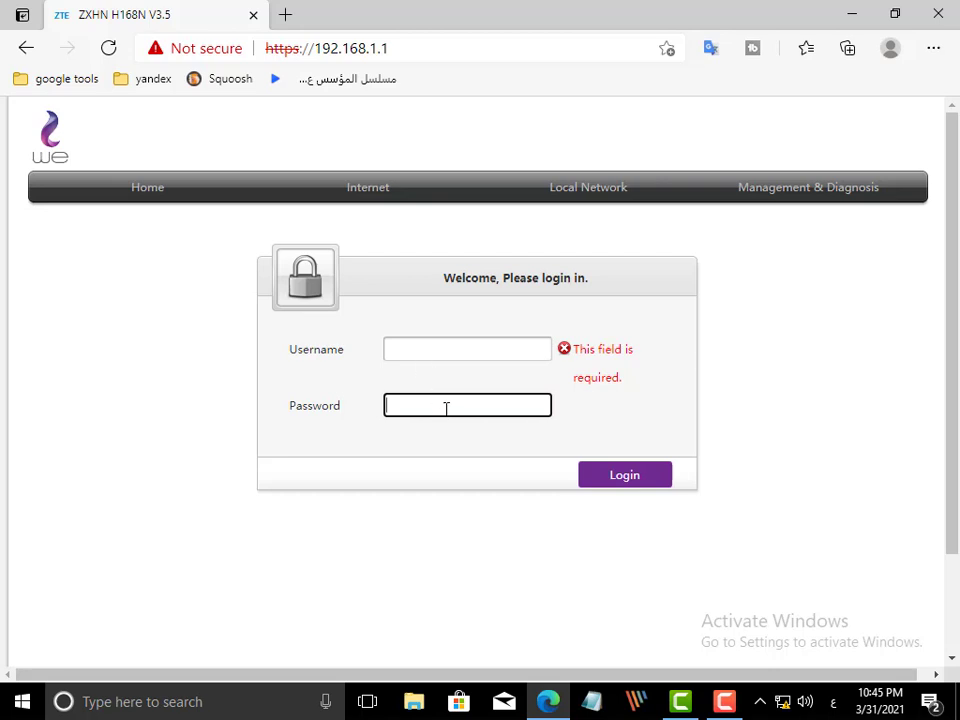
pyautogui.click(436, 348)
pyautogui.hotkey('alt', 'shift')
pyautogui.write('a')
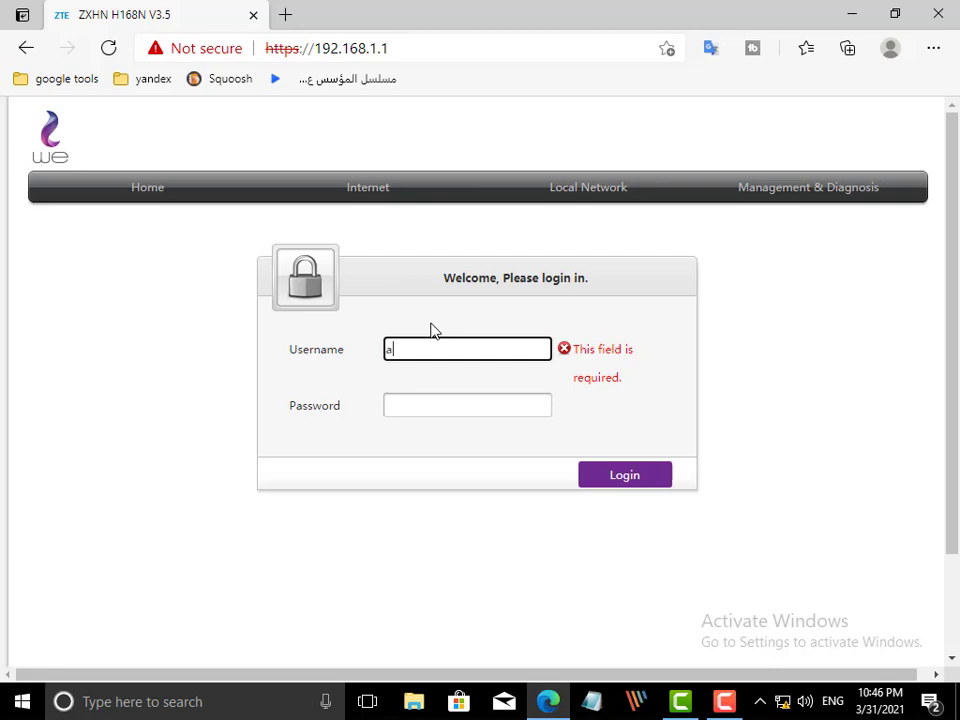
pyautogui.write('dmin')
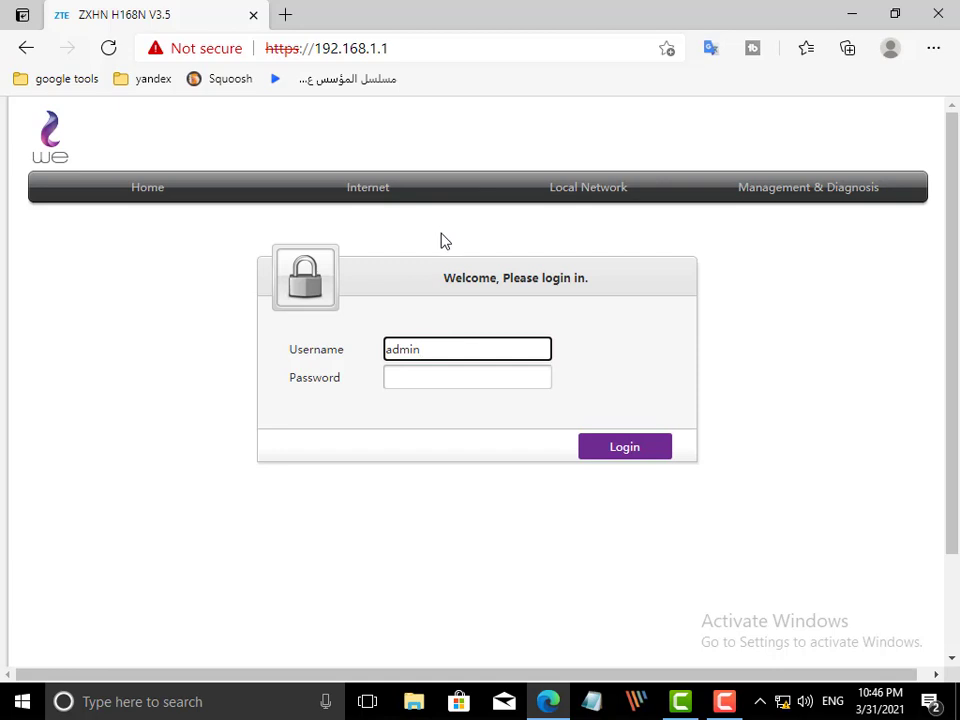
pyautogui.click(436, 377)
pyautogui.hotkey('ctrl', 'v')
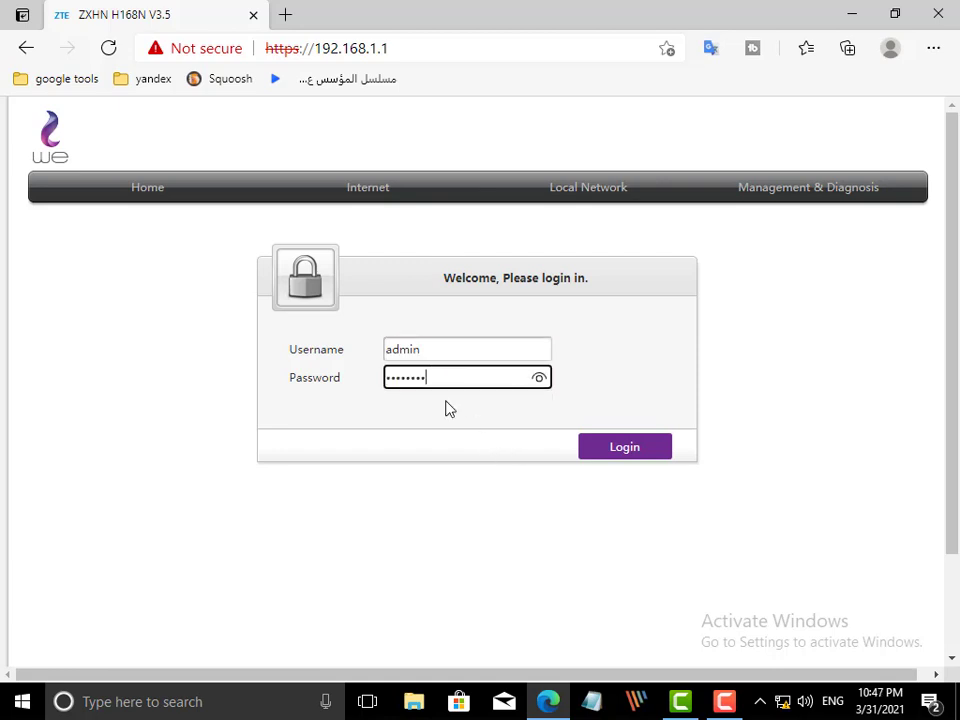
pyautogui.click(633, 456)
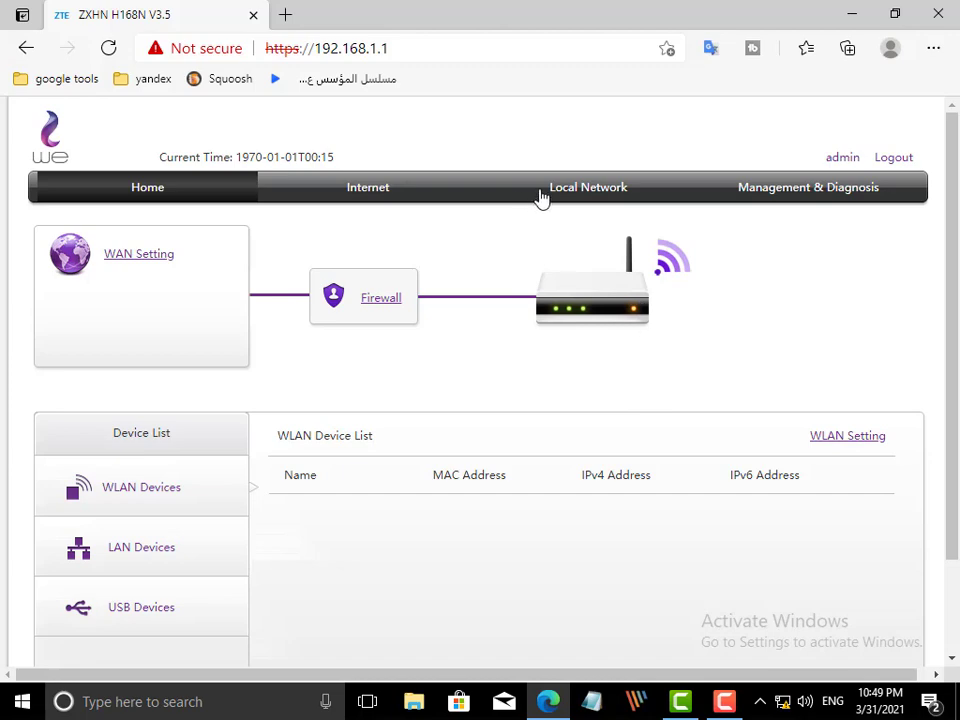
# In the local network's basic WLAN settings, set the maximum clients of SSID1 (2.4GHz) to 11 and apply it.
pyautogui.click(575, 201)
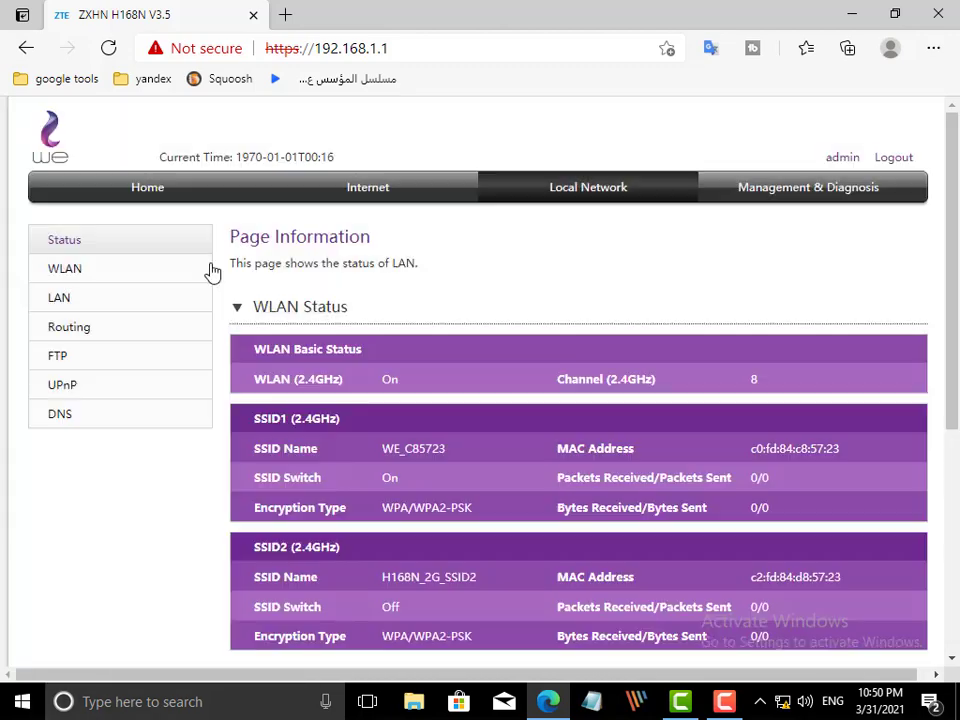
pyautogui.click(66, 272)
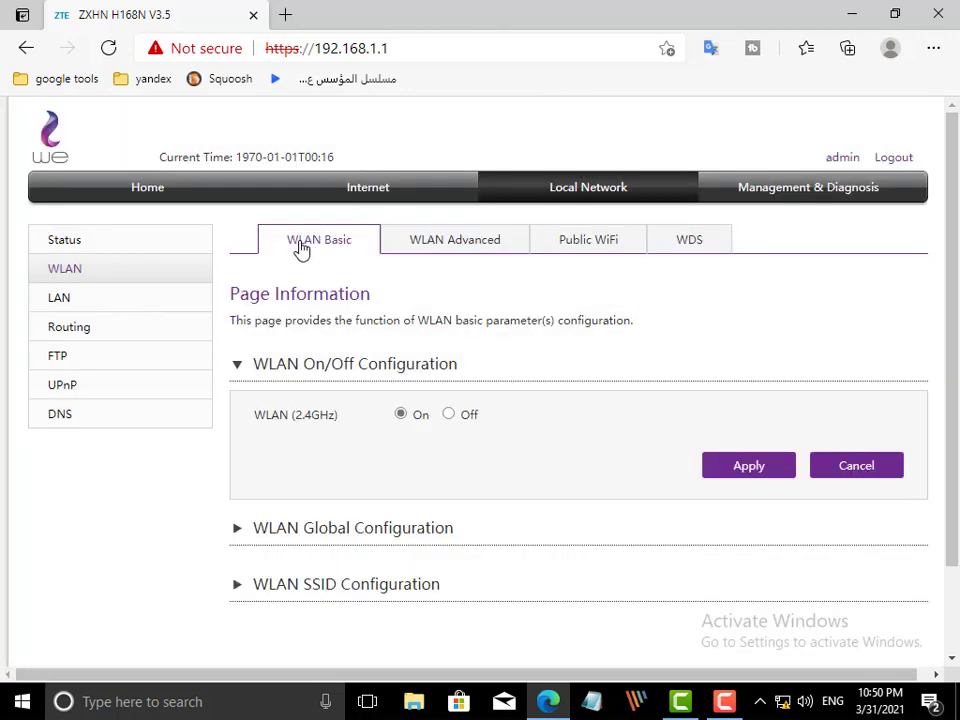
pyautogui.click(327, 248)
pyautogui.click(324, 588)
pyautogui.scroll(-5, 671, 315)
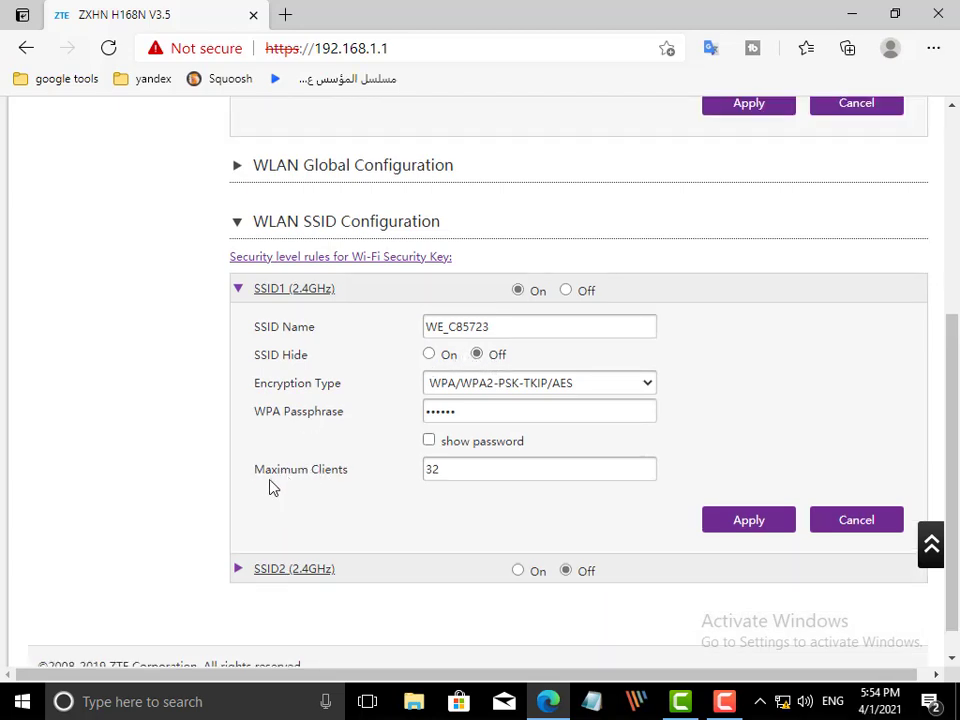
pyautogui.moveTo(450, 472); pyautogui.dragTo(426, 471)
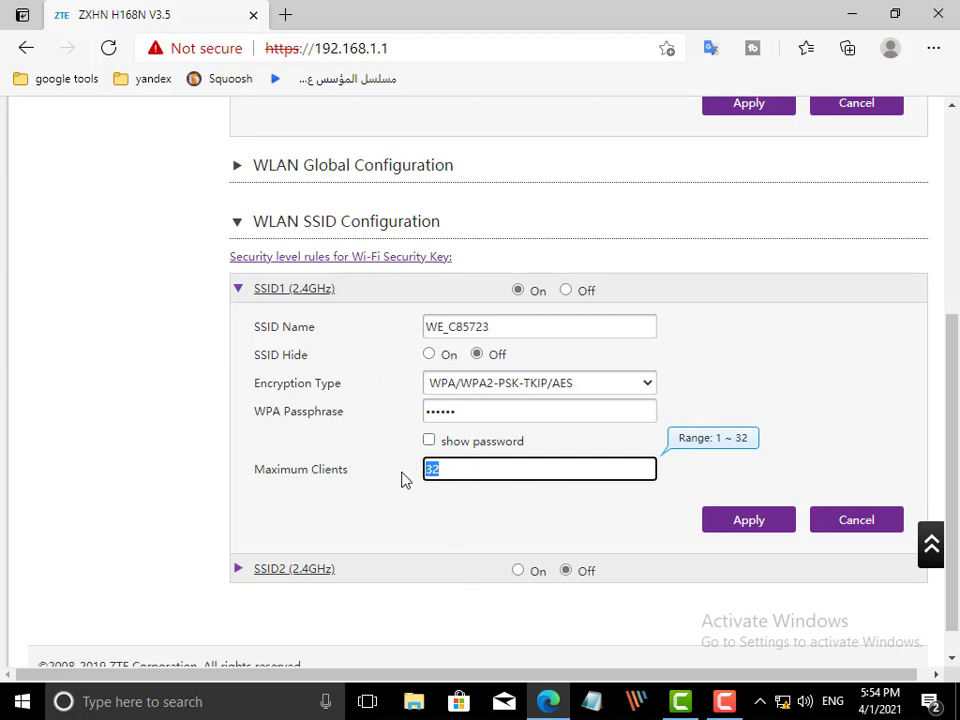
pyautogui.write('11')
pyautogui.scroll(-1, 680, 510)
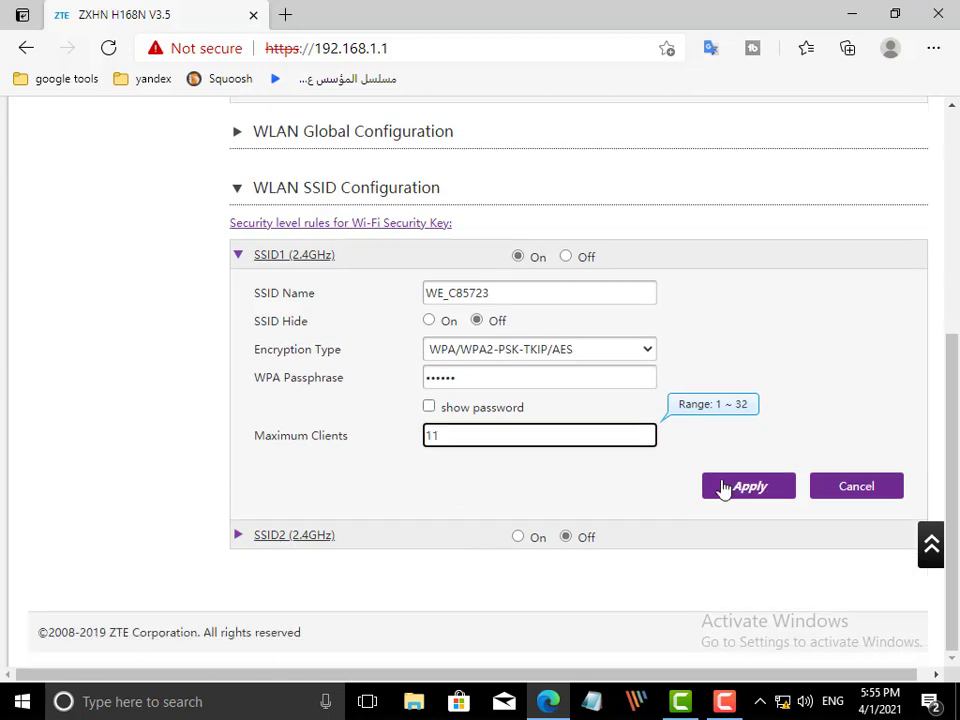
pyautogui.click(745, 492)
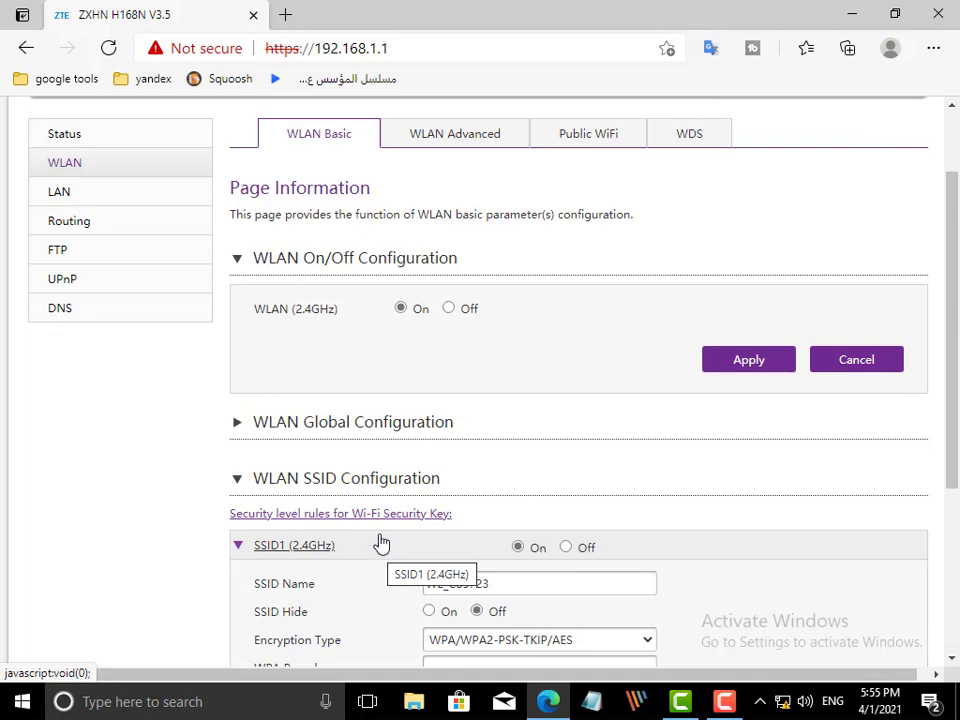
pyautogui.scroll(-2, 381, 534)
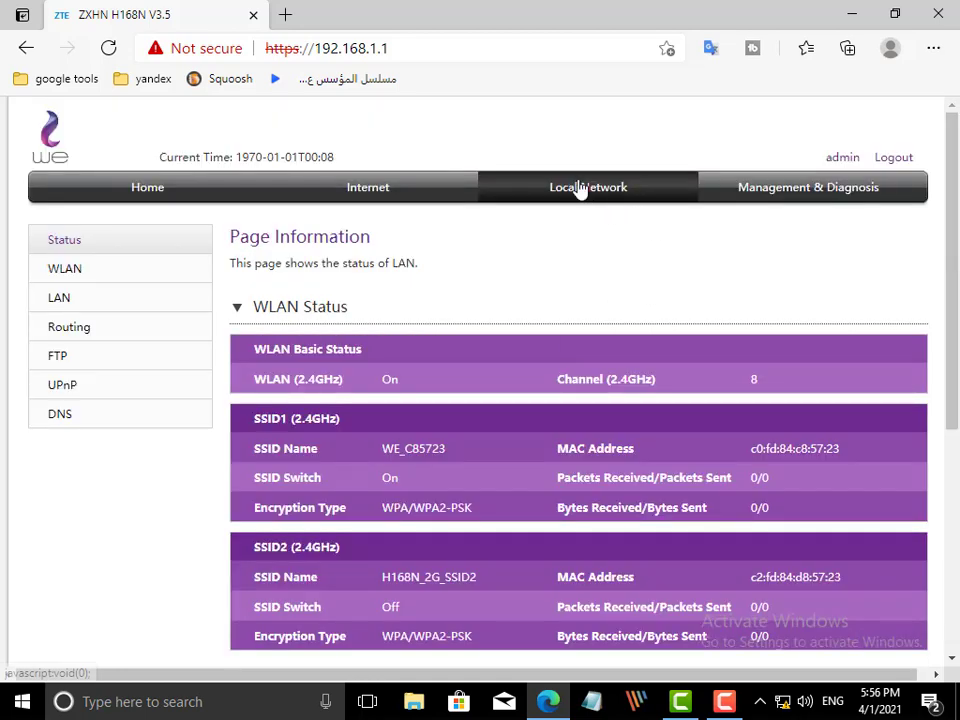
# Switch off the DHCP server in the local network's IPv4 LAN settings.
pyautogui.click(580, 190)
pyautogui.click(58, 302)
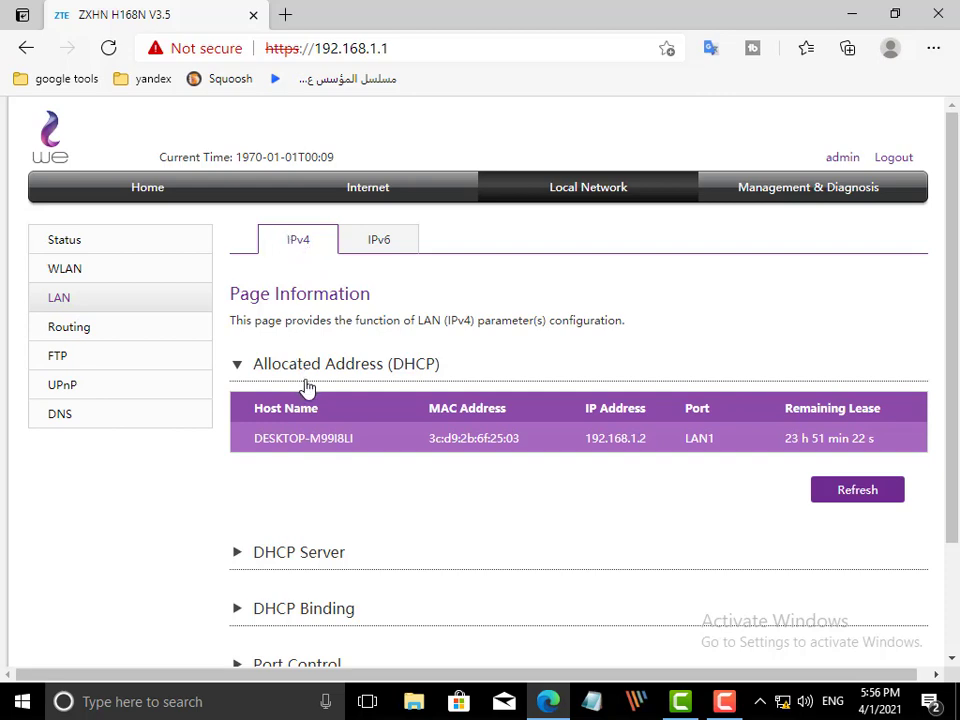
pyautogui.scroll(-1, 229, 294)
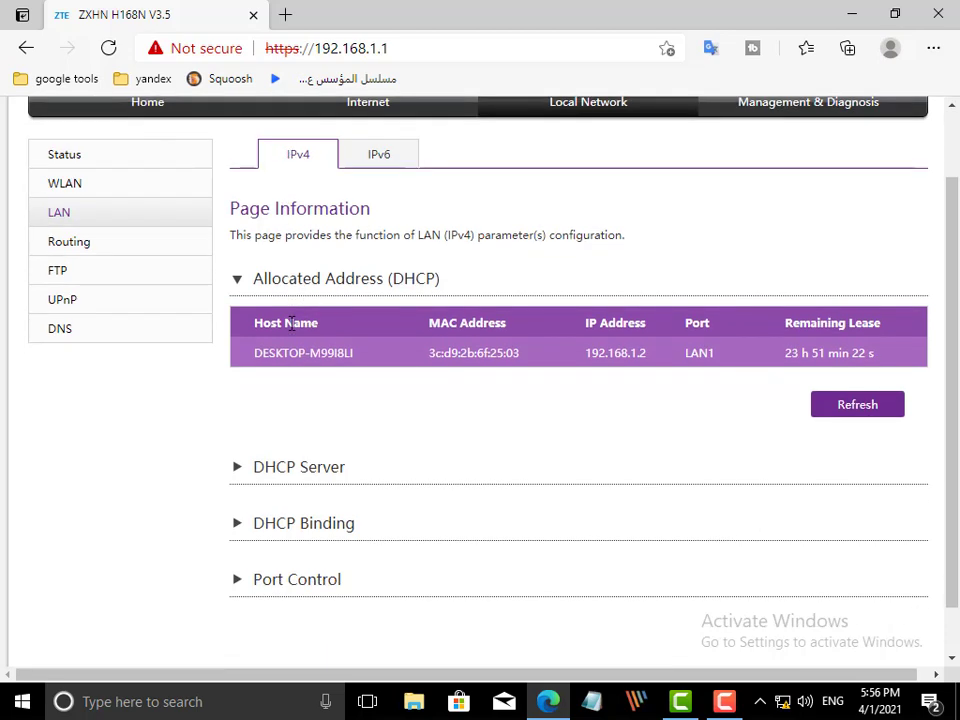
pyautogui.click(303, 479)
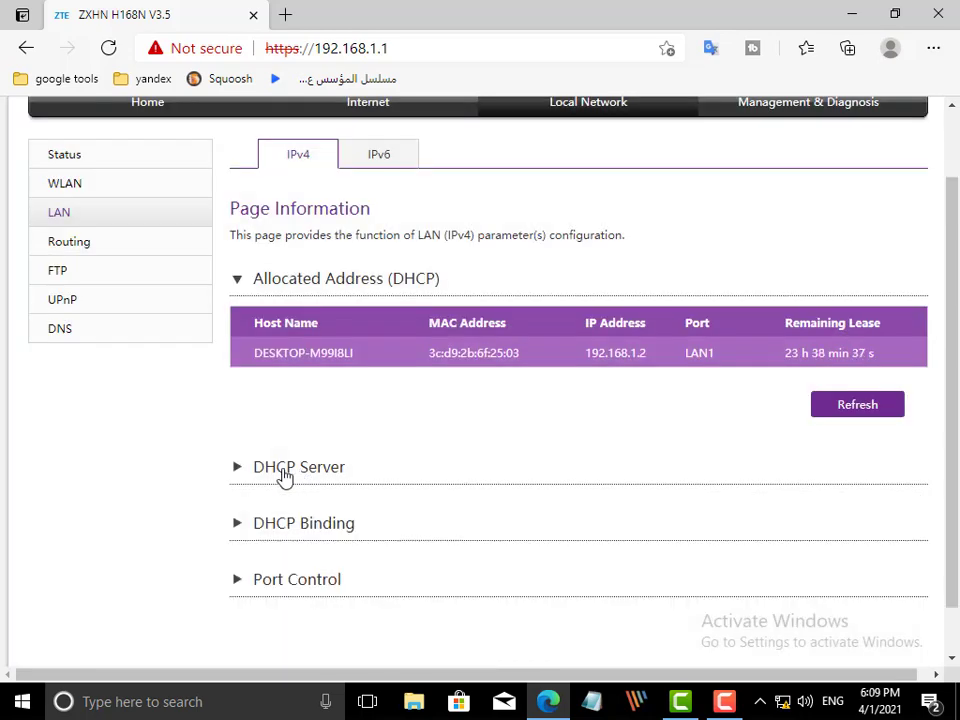
pyautogui.click(284, 476)
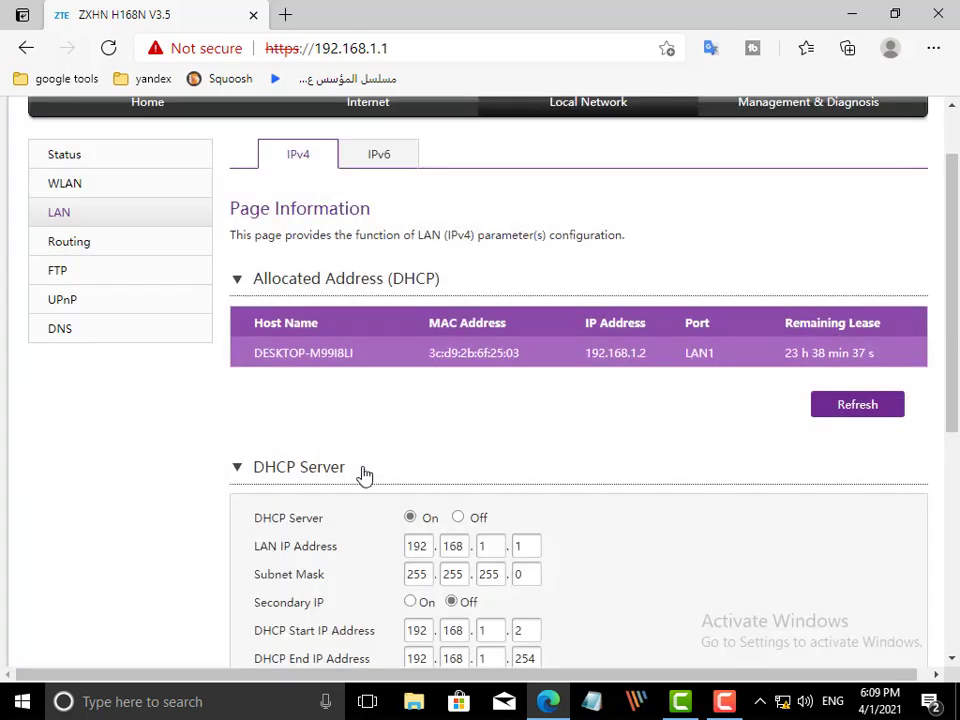
pyautogui.scroll(-1, 427, 450)
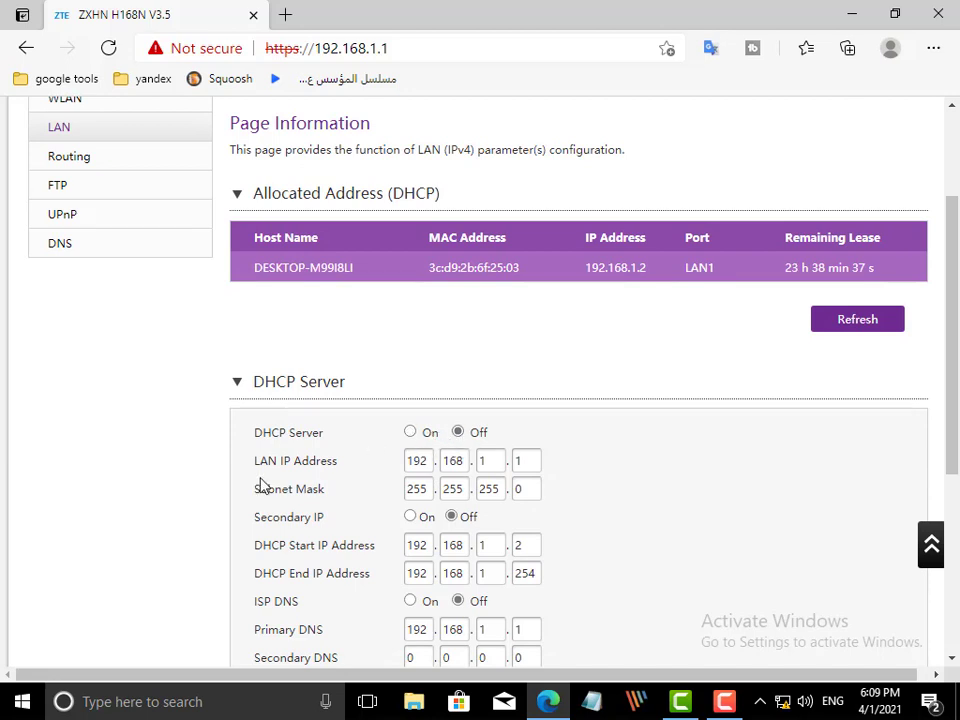
# Set the LAN IP address to 192.168.1.112 and apply the DHCP server settings.
pyautogui.click(531, 460)
pyautogui.write('12')
pyautogui.scroll(-3, 555, 495)
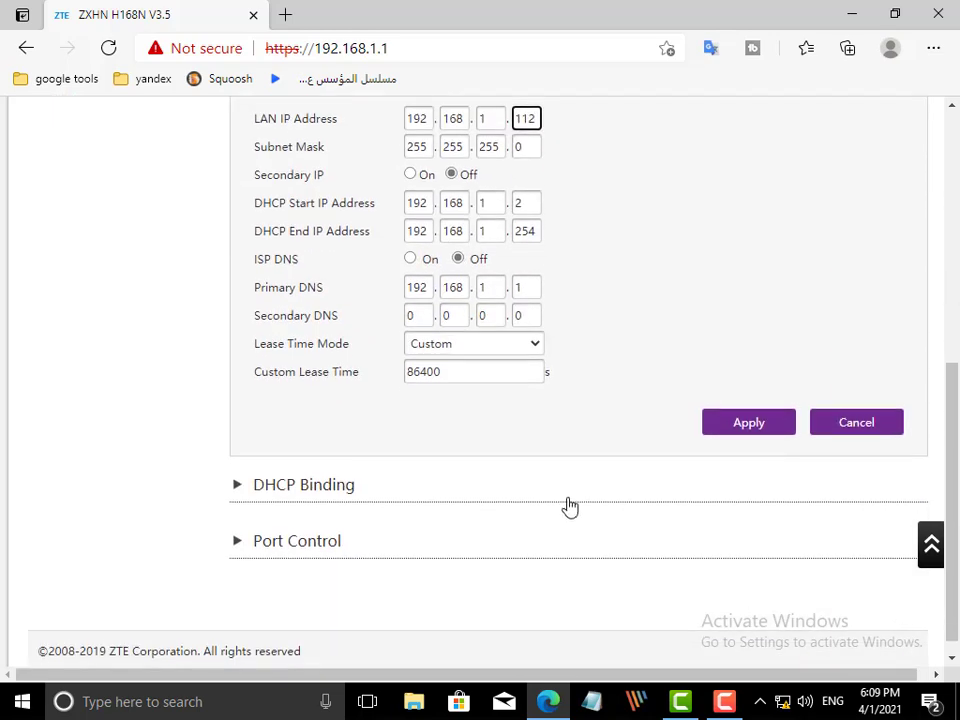
pyautogui.click(748, 423)
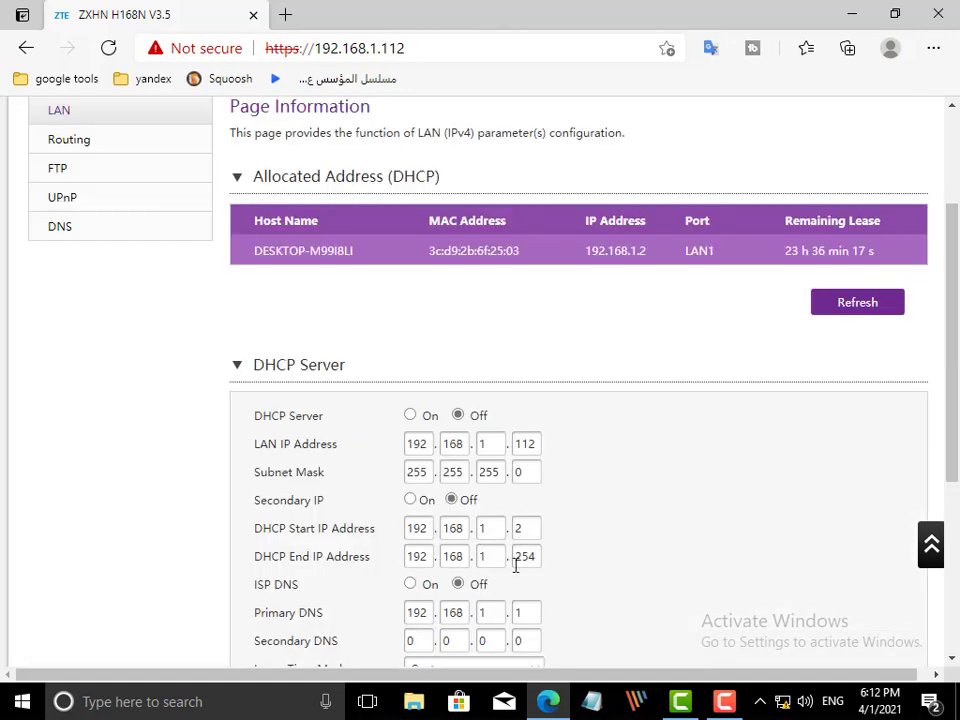